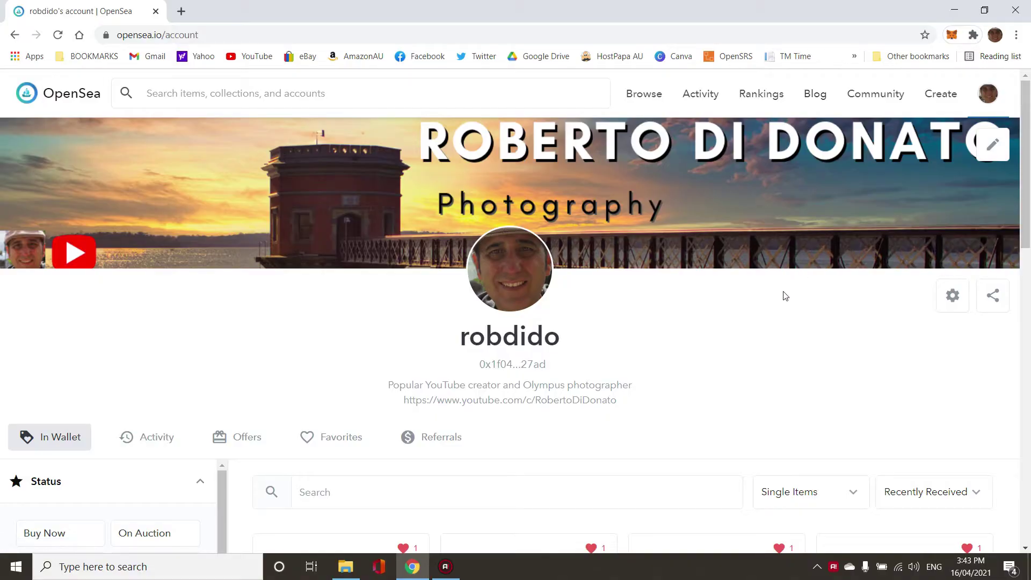
# Browse the In Wallet items, then open the Roberto Di Donato Photography collection for editing
pyautogui.scroll(-6, 735, 290)
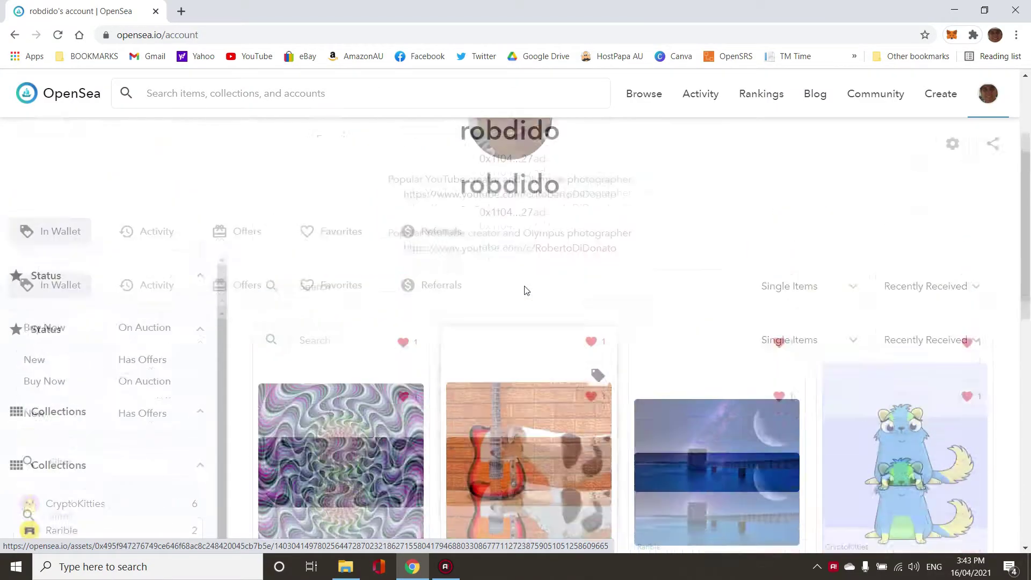
pyautogui.scroll(-4, 526, 288)
pyautogui.scroll(-5, 527, 287)
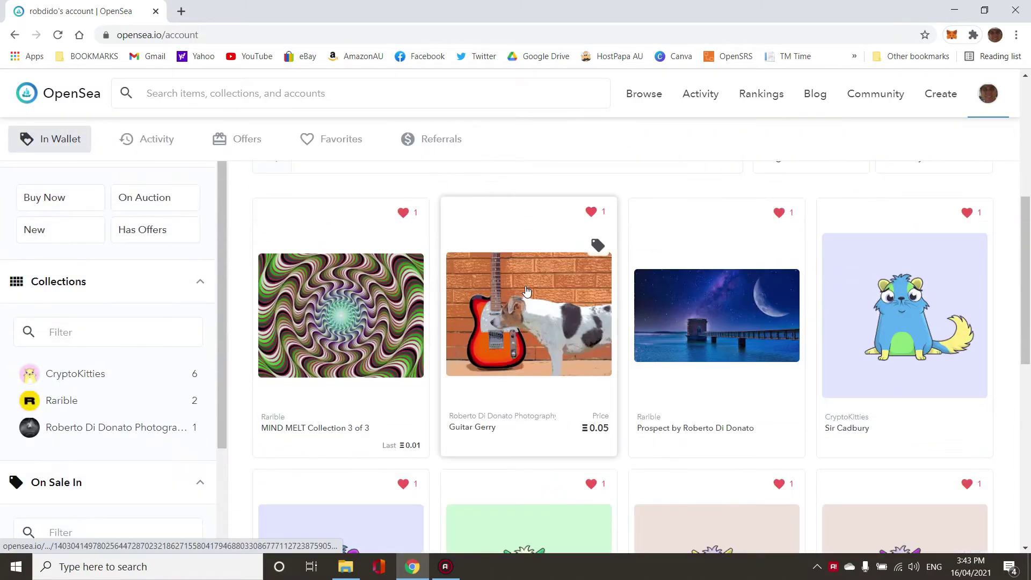
pyautogui.scroll(-3, 526, 290)
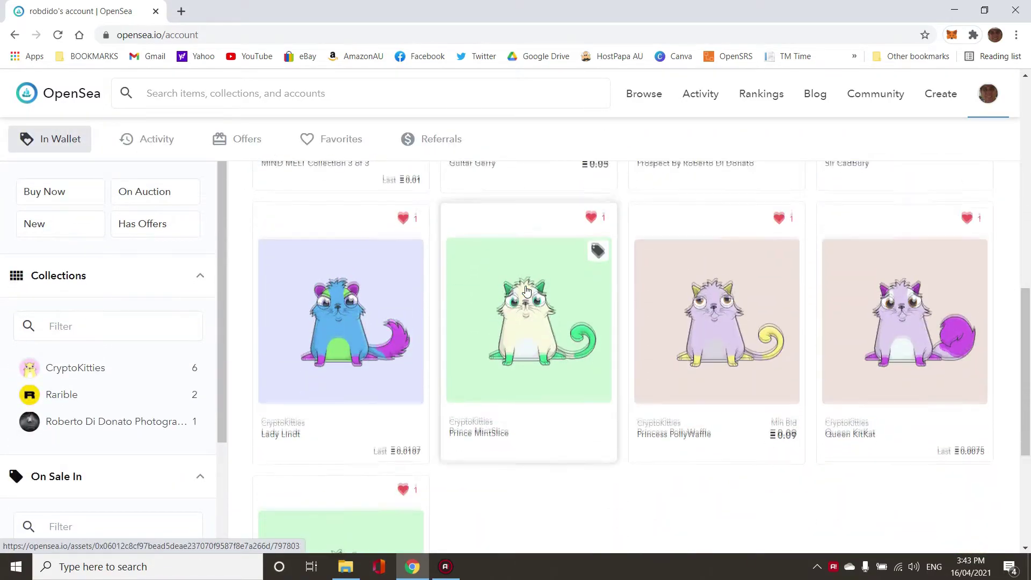
pyautogui.scroll(4, 526, 290)
pyautogui.scroll(-2, 525, 290)
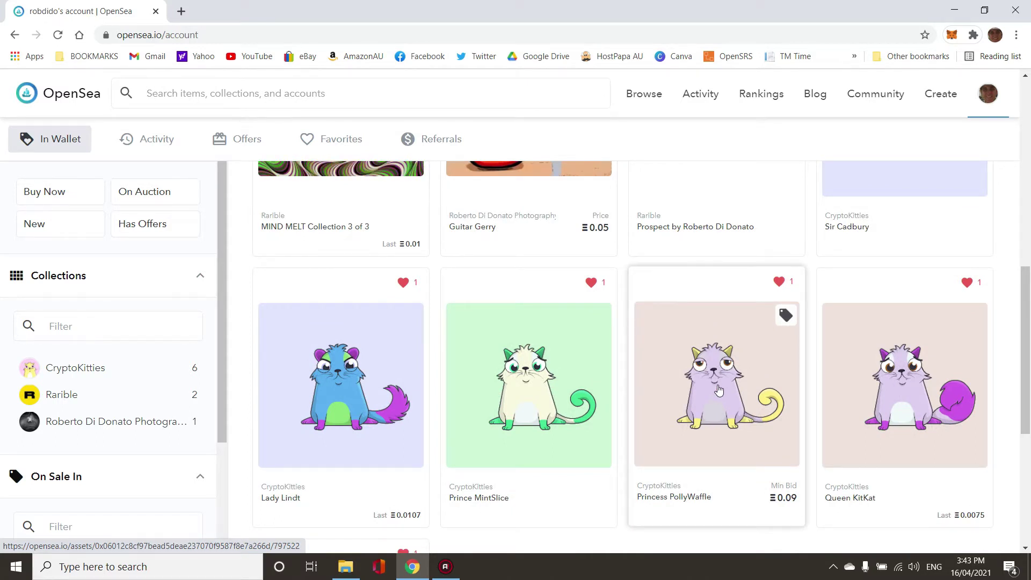
pyautogui.scroll(5, 718, 389)
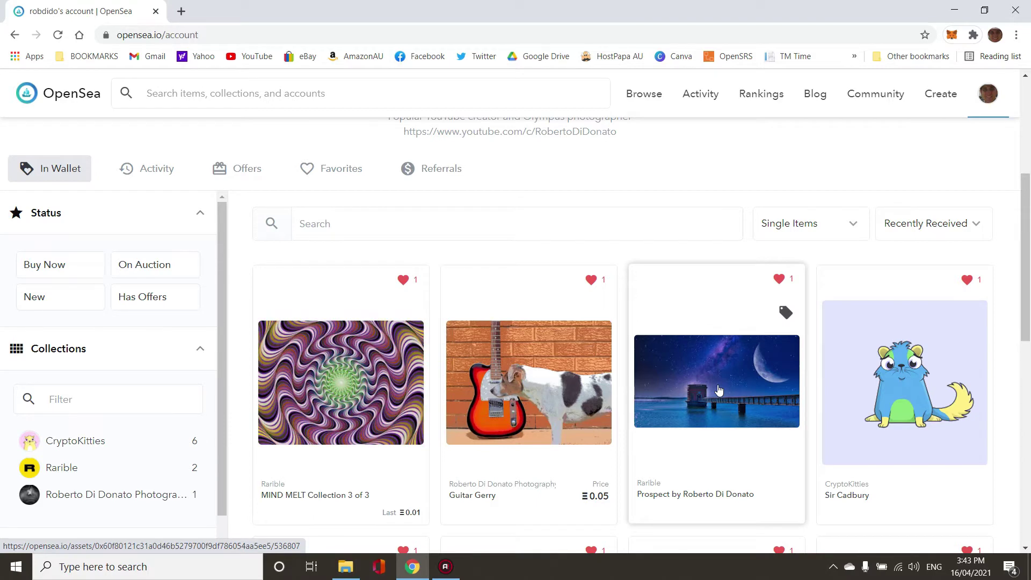
pyautogui.scroll(3, 719, 390)
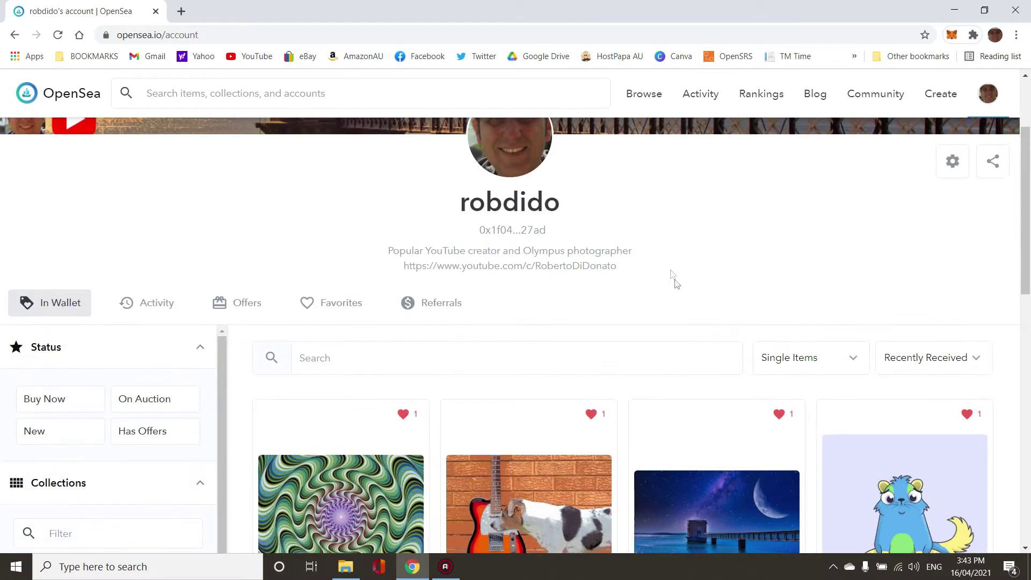
pyautogui.scroll(3, 648, 269)
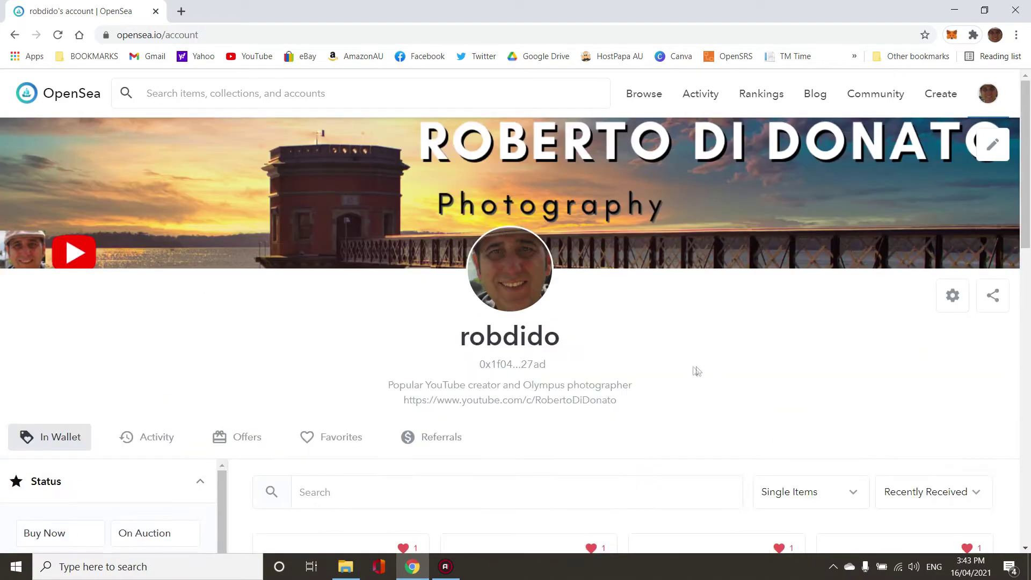
pyautogui.scroll(-6, 693, 368)
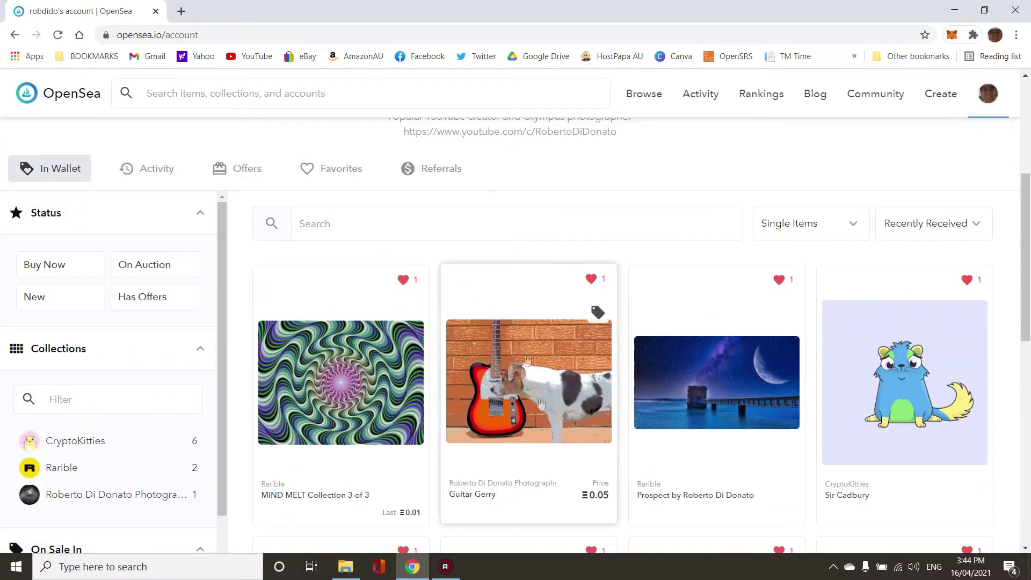
pyautogui.scroll(4, 490, 391)
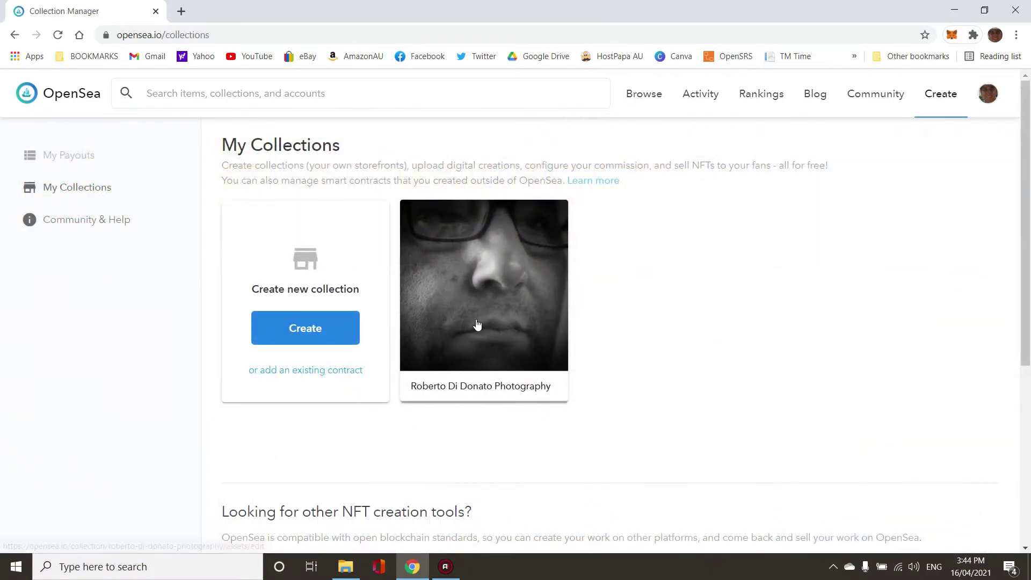
pyautogui.click(476, 326)
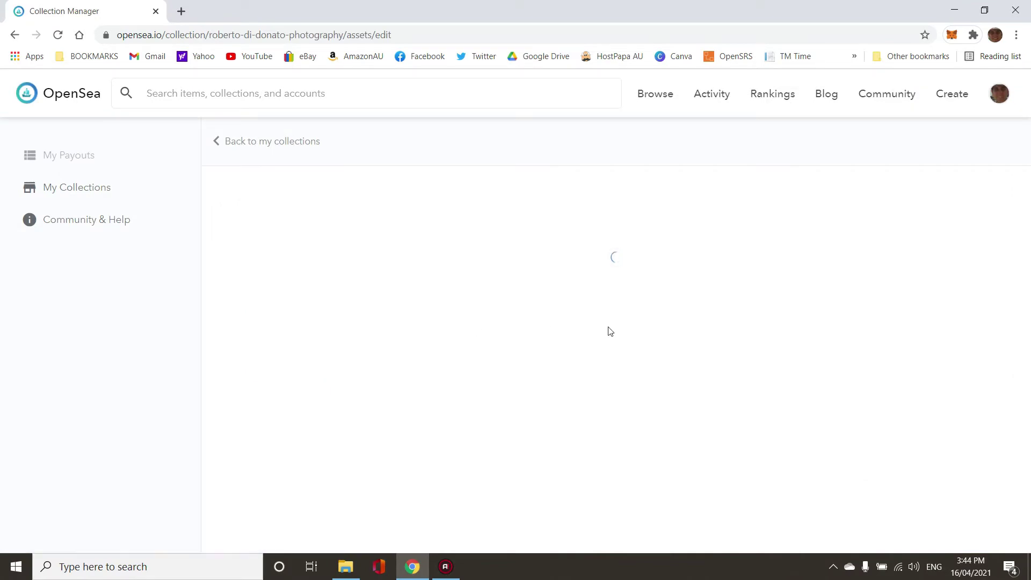
# Start a new collection item and upload the ibis JPG as its image
pyautogui.scroll(-6, 551, 351)
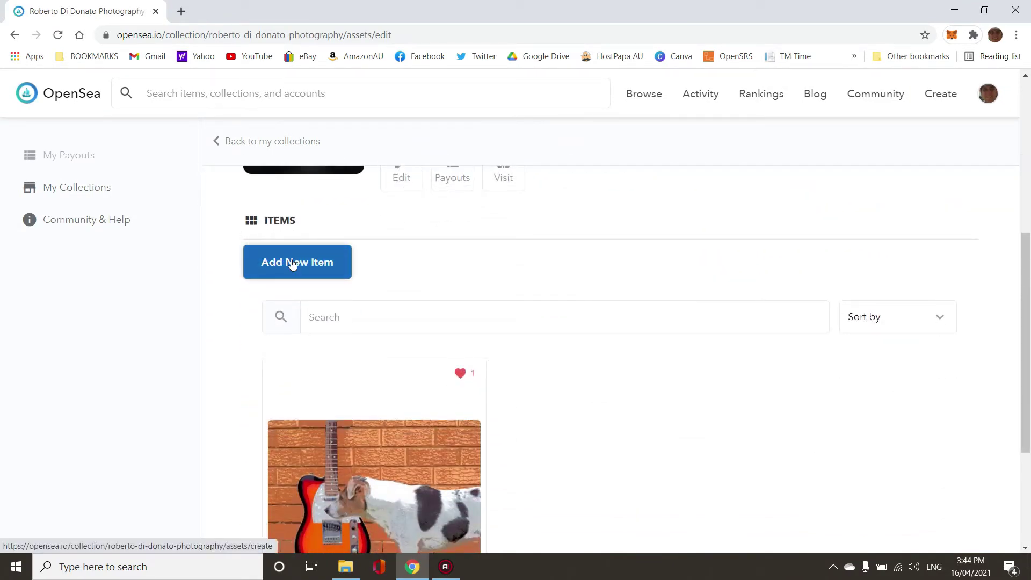
pyautogui.click(268, 259)
pyautogui.click(290, 262)
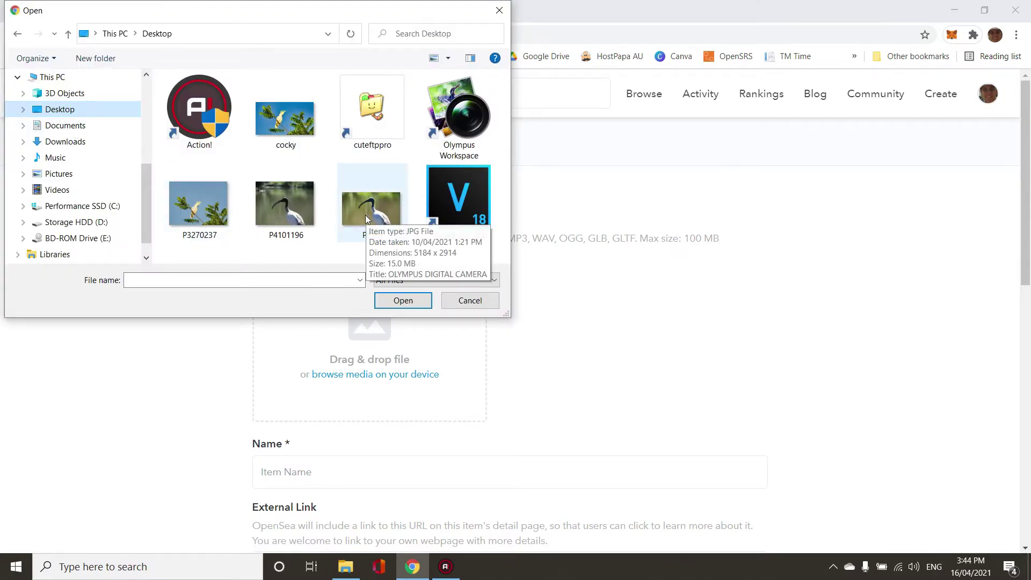
pyautogui.doubleClick(366, 219)
pyautogui.scroll(-3, 387, 327)
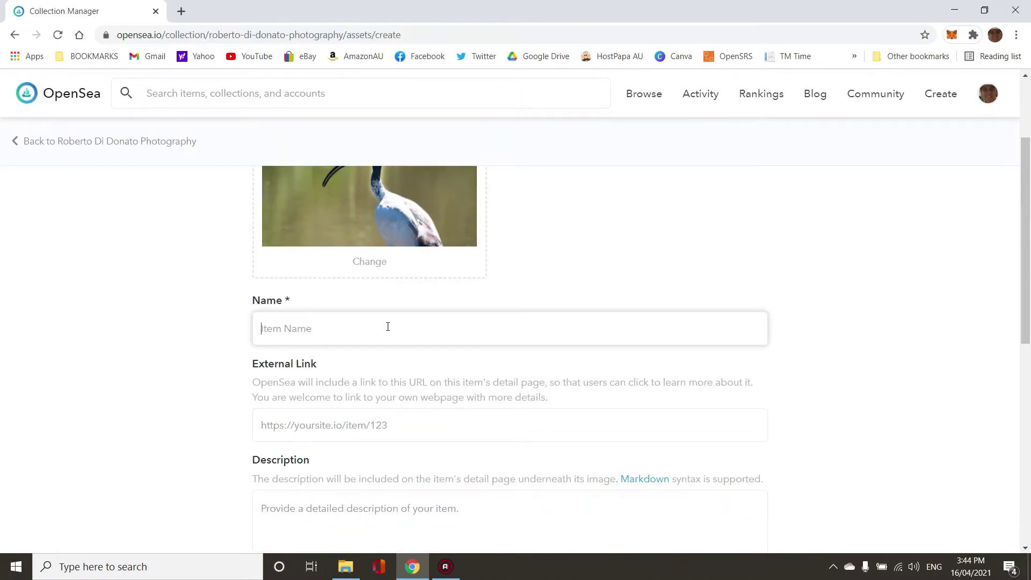
# Name the item 'Bin Chicken' and paste the YouTube video link as its external link
pyautogui.write('Bin Chicken')
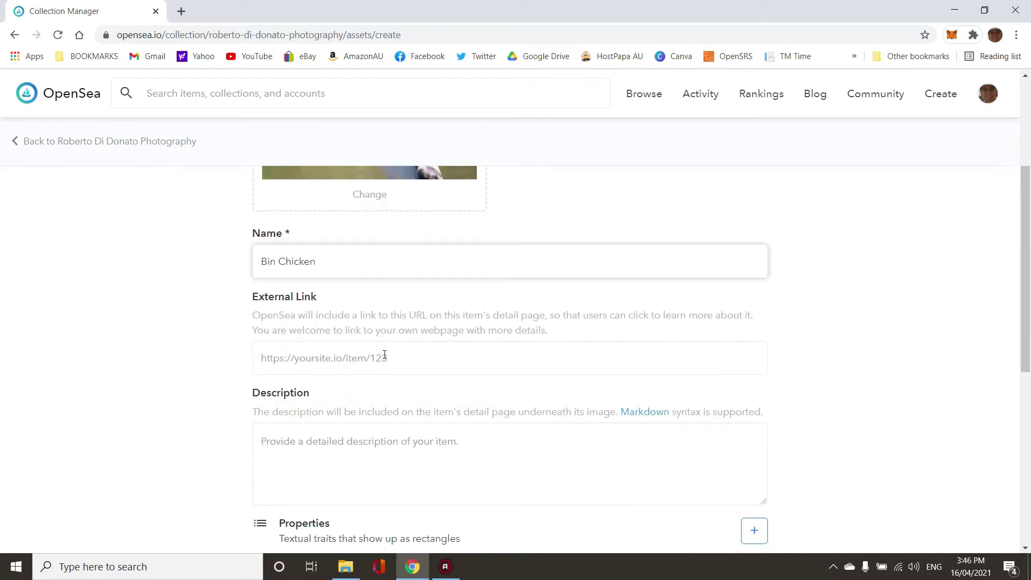
pyautogui.click(396, 356)
pyautogui.write('https://youtu.be/CYAb-n8Qusw')
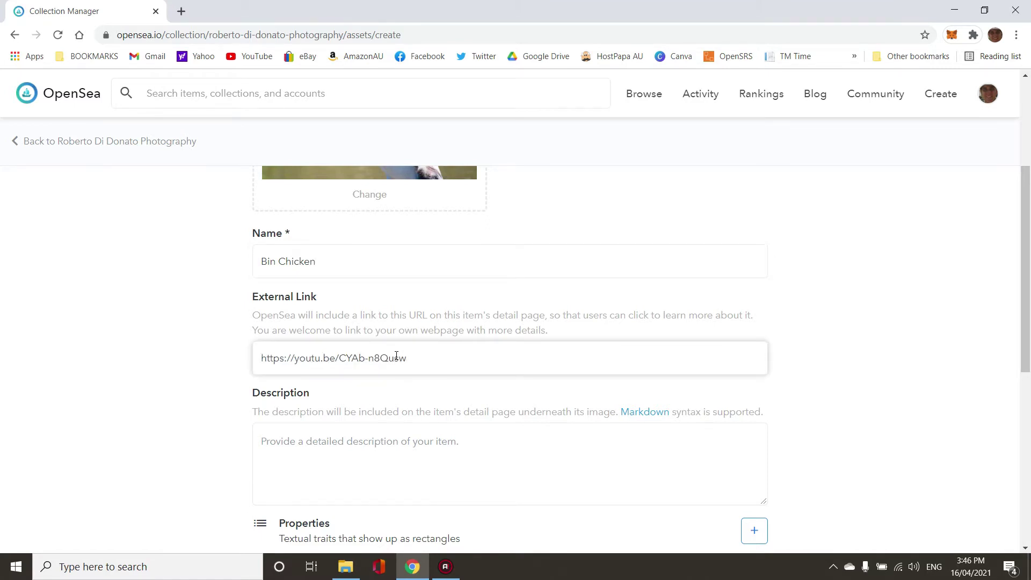
# Finish the description, properties and unlockable content, then create the Bin Chicken item
pyautogui.scroll(4, 396, 356)
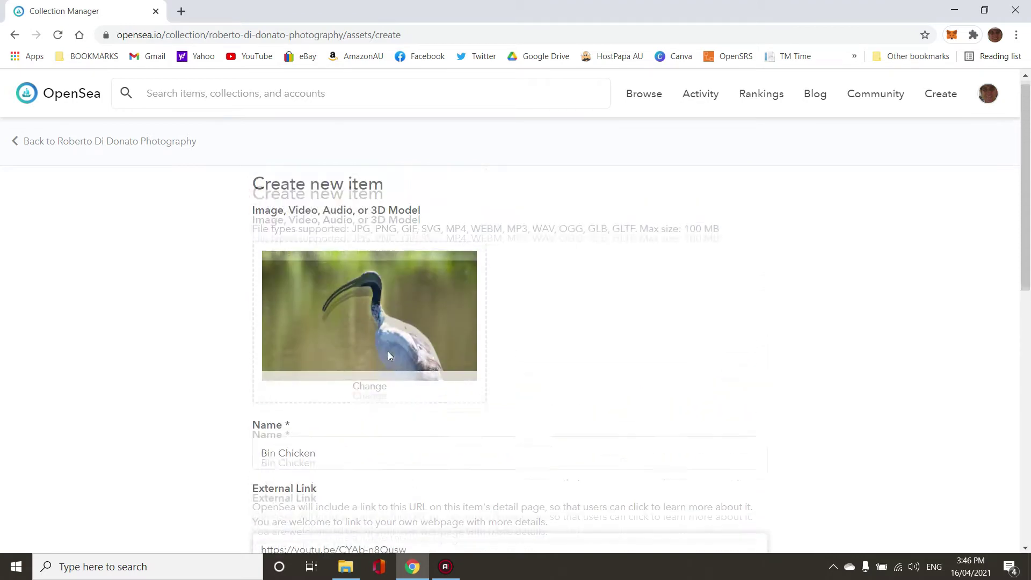
pyautogui.scroll(-6, 523, 344)
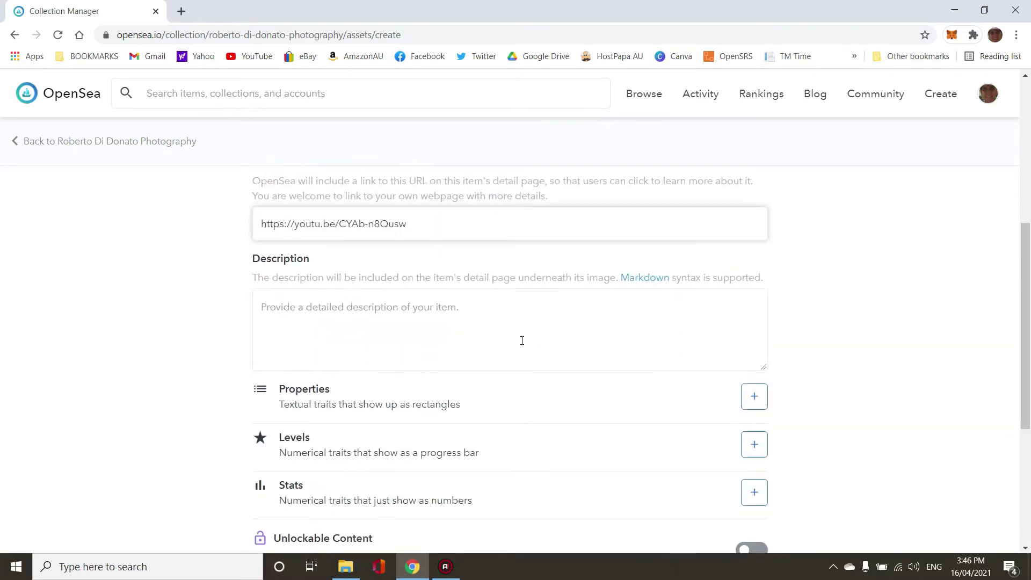
pyautogui.scroll(4, 521, 339)
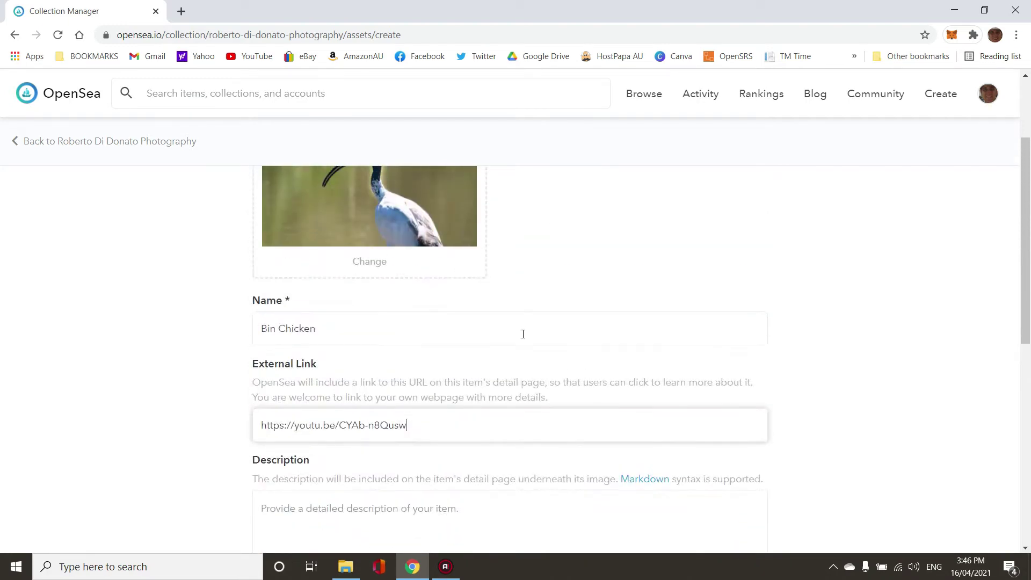
pyautogui.scroll(2, 522, 329)
pyautogui.scroll(-2, 524, 332)
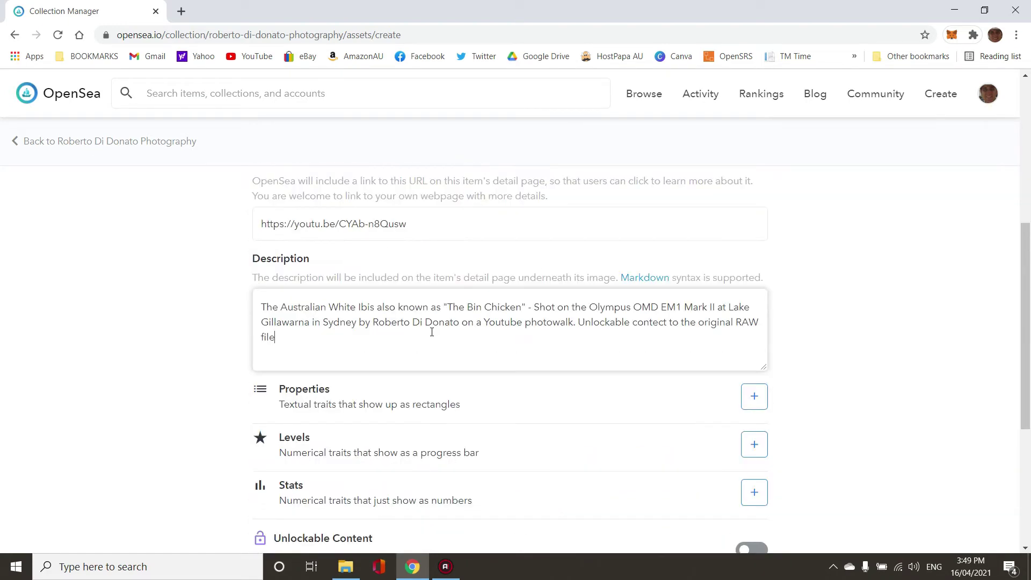
pyautogui.scroll(-1, 432, 332)
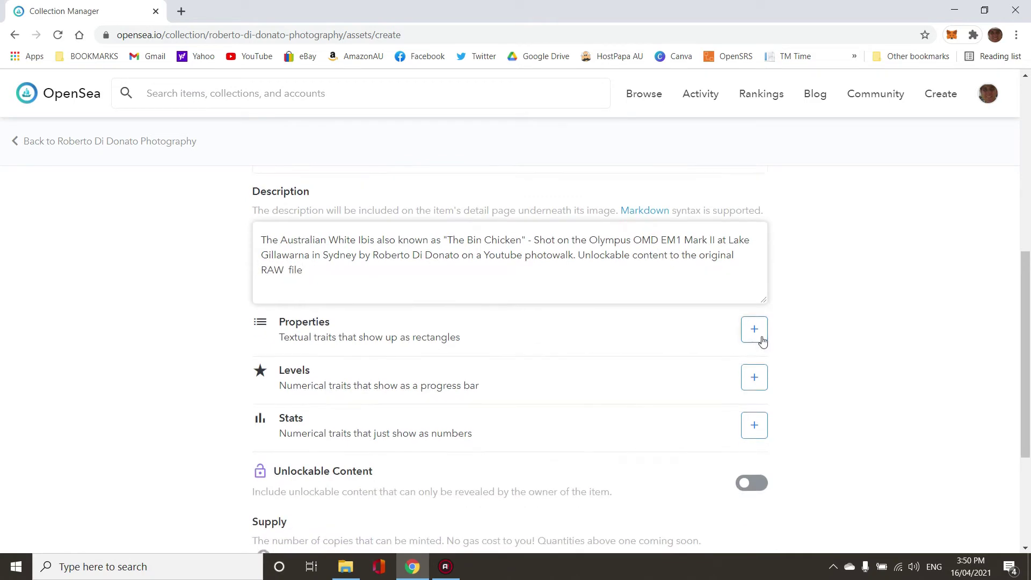
pyautogui.click(754, 328)
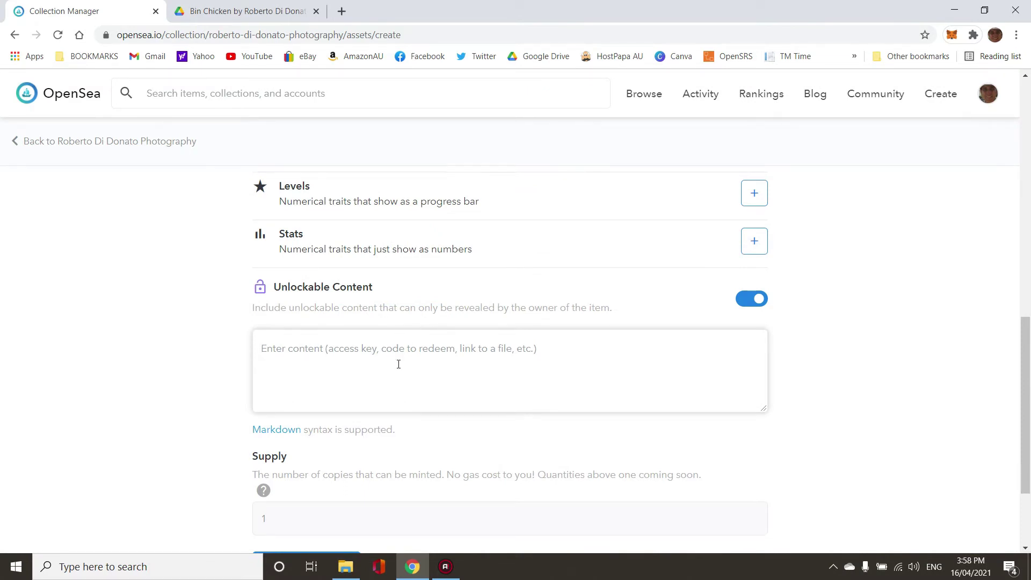
pyautogui.scroll(-3, 398, 364)
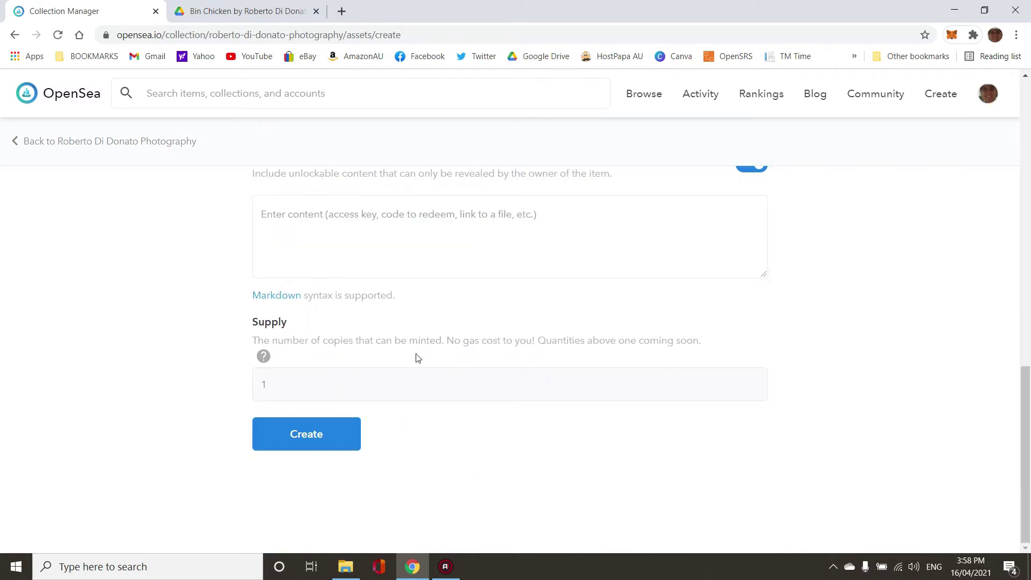
pyautogui.click(290, 436)
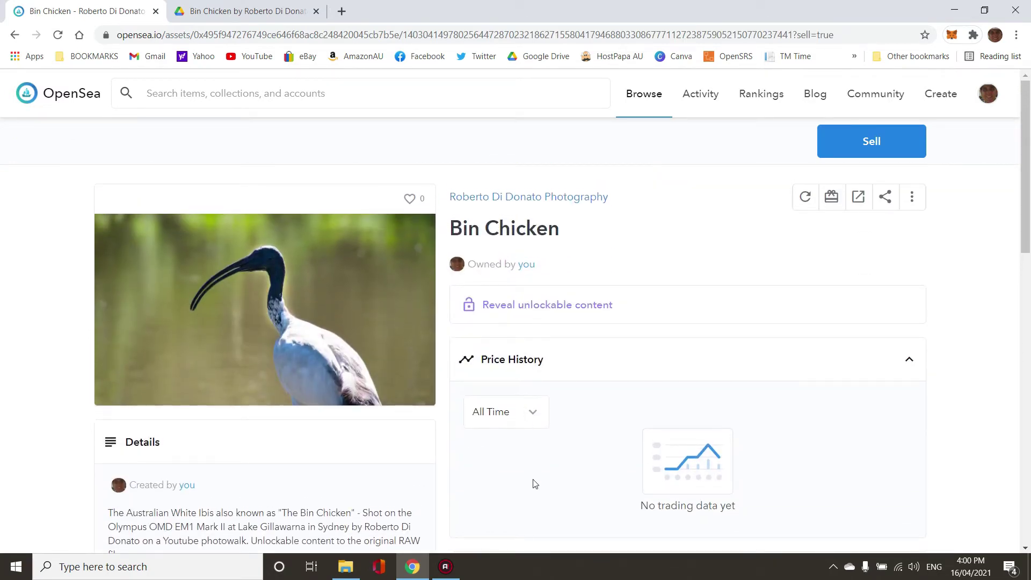
# Review the Bin Chicken asset page and open its Sell page
pyautogui.scroll(-4, 534, 477)
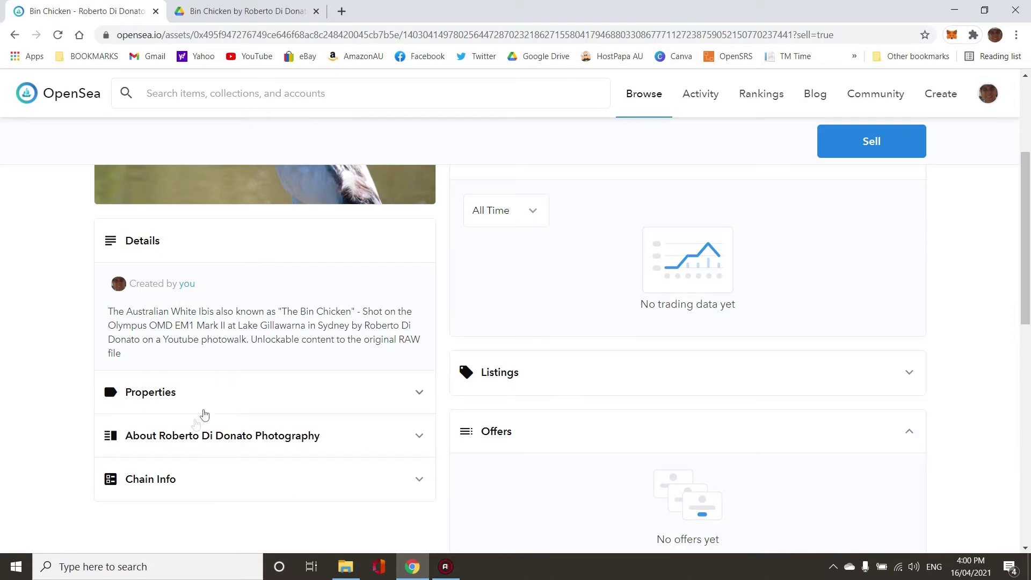
pyautogui.scroll(-5, 616, 426)
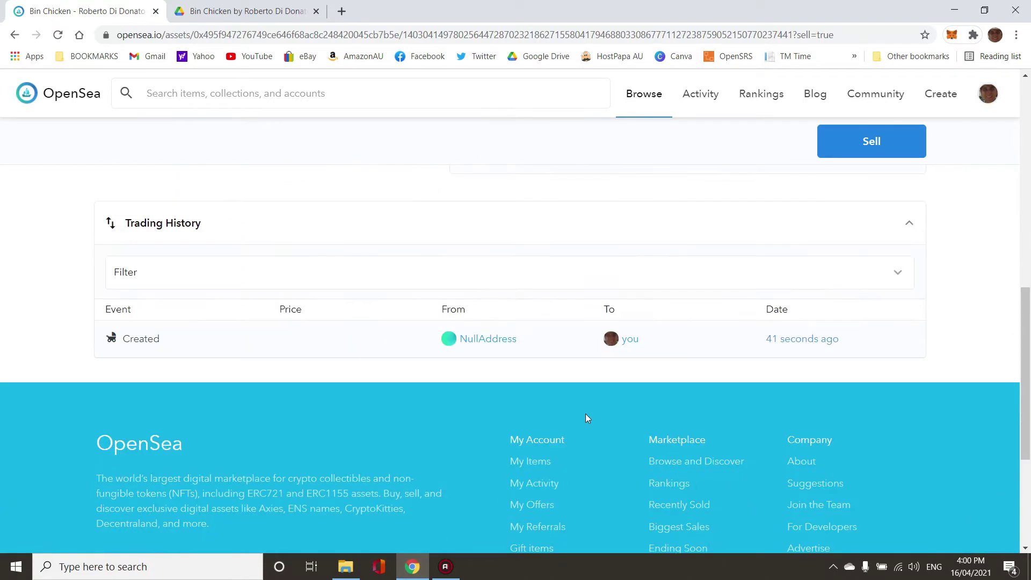
pyautogui.scroll(12, 679, 245)
pyautogui.click(865, 143)
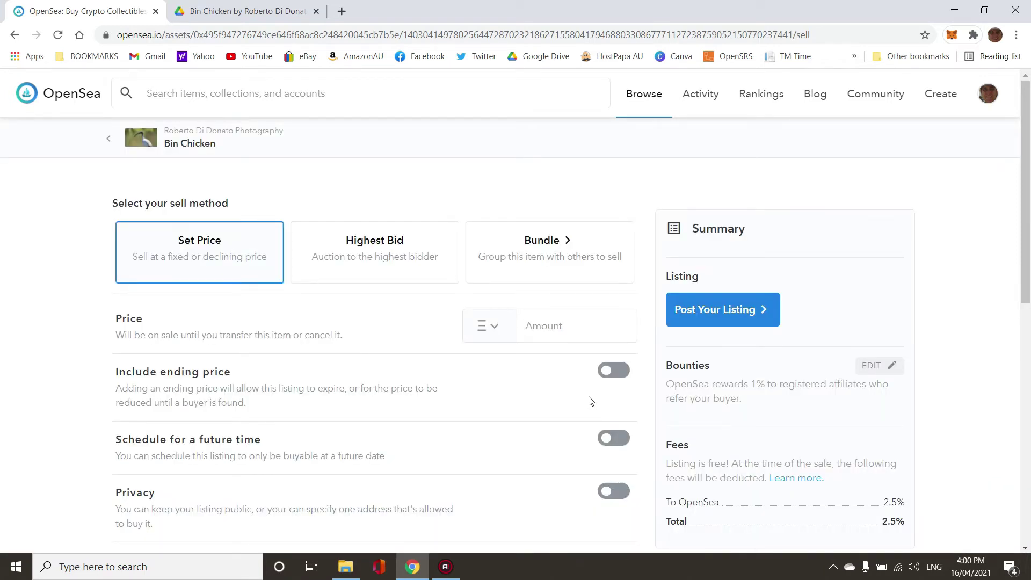
# Enter a fixed price of 0.05, post the listing and sign it in MetaMask
pyautogui.scroll(-1, 284, 360)
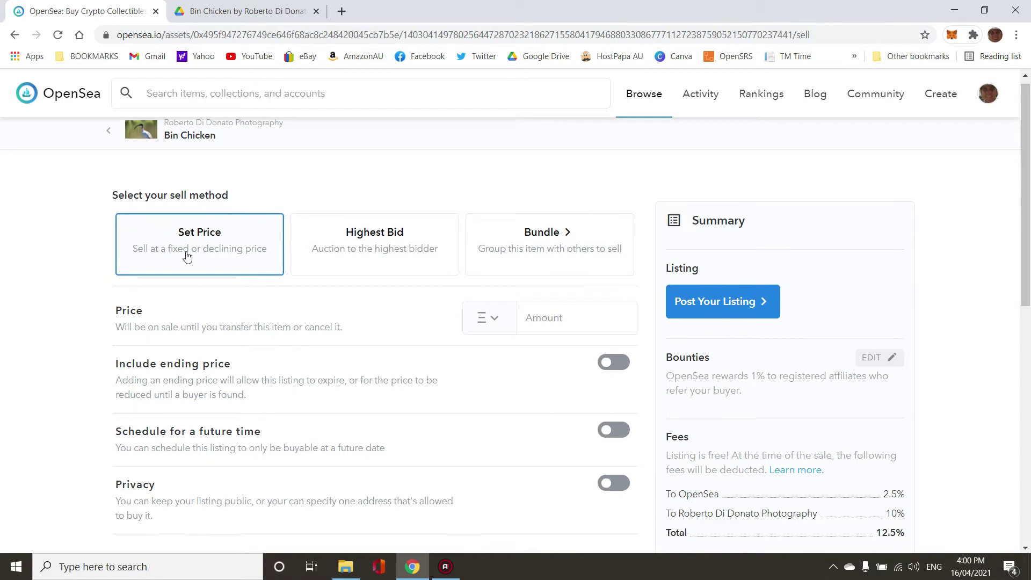
pyautogui.scroll(1, 247, 311)
pyautogui.click(537, 328)
pyautogui.write('0.05')
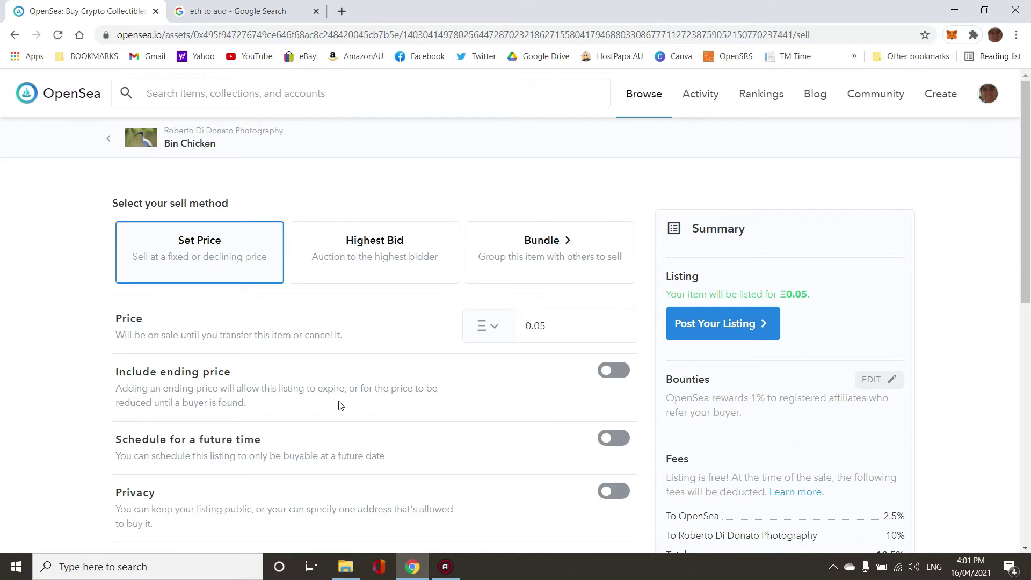
pyautogui.scroll(-3, 708, 374)
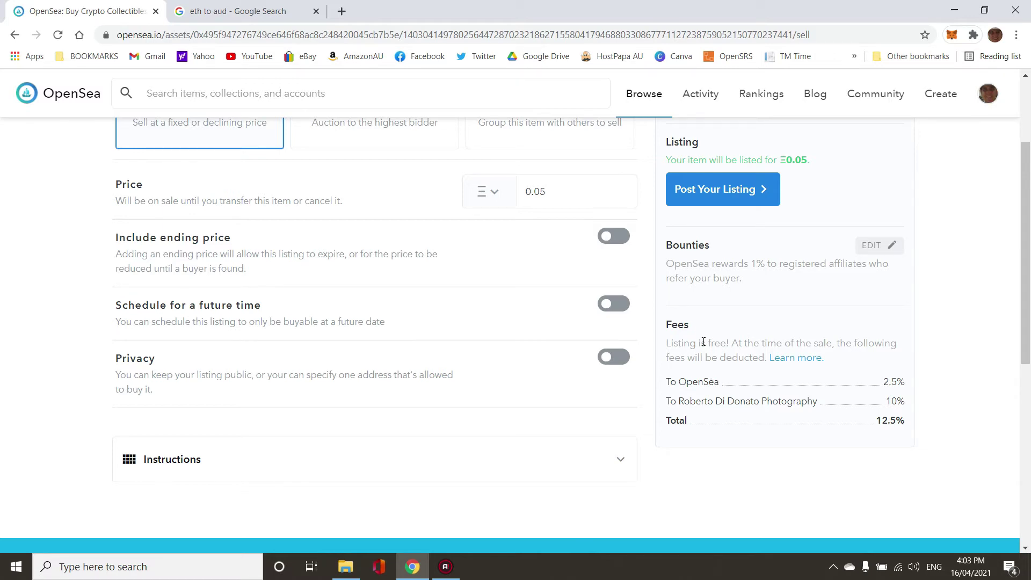
pyautogui.scroll(3, 703, 342)
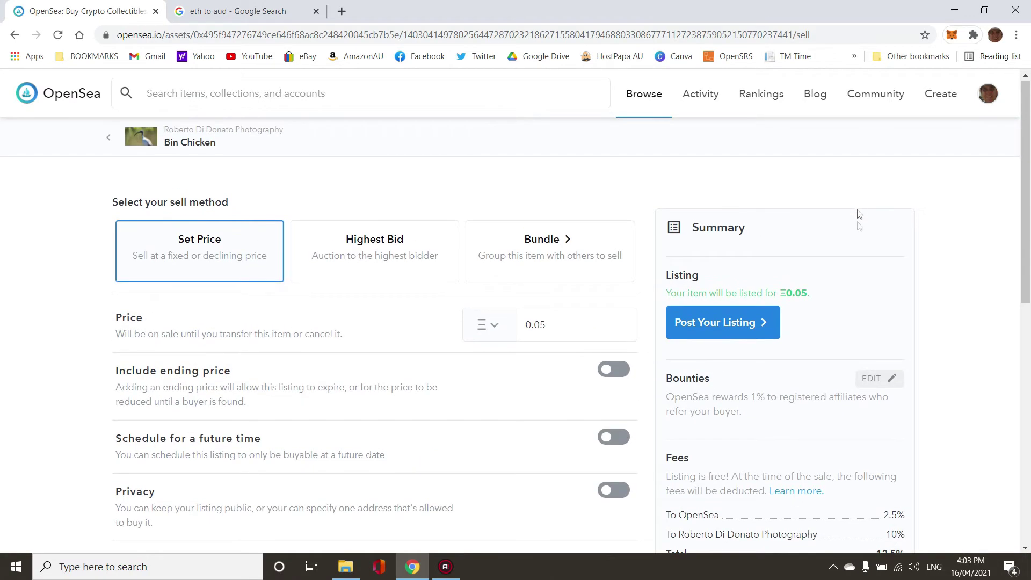
pyautogui.click(730, 324)
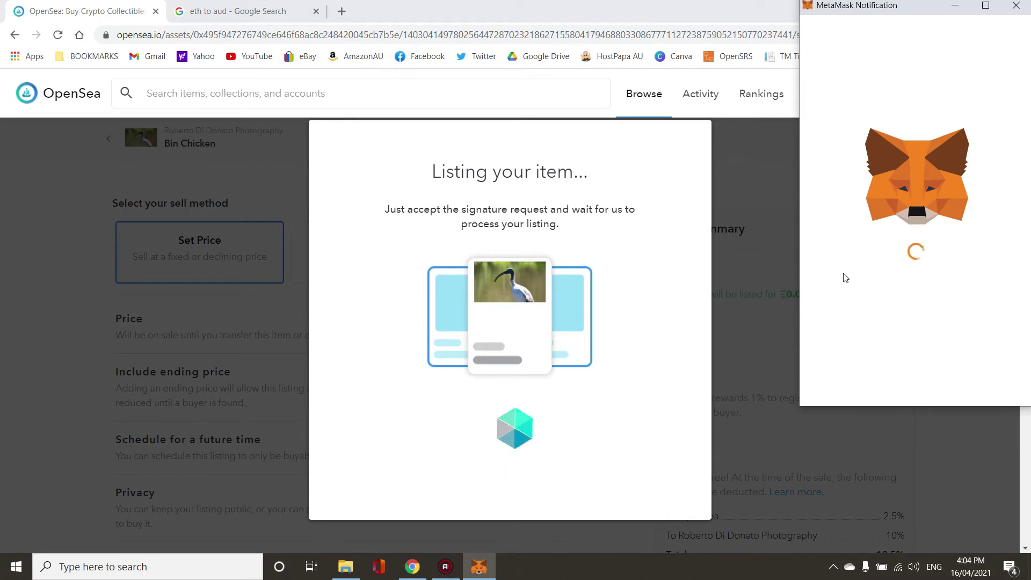
pyautogui.click(936, 369)
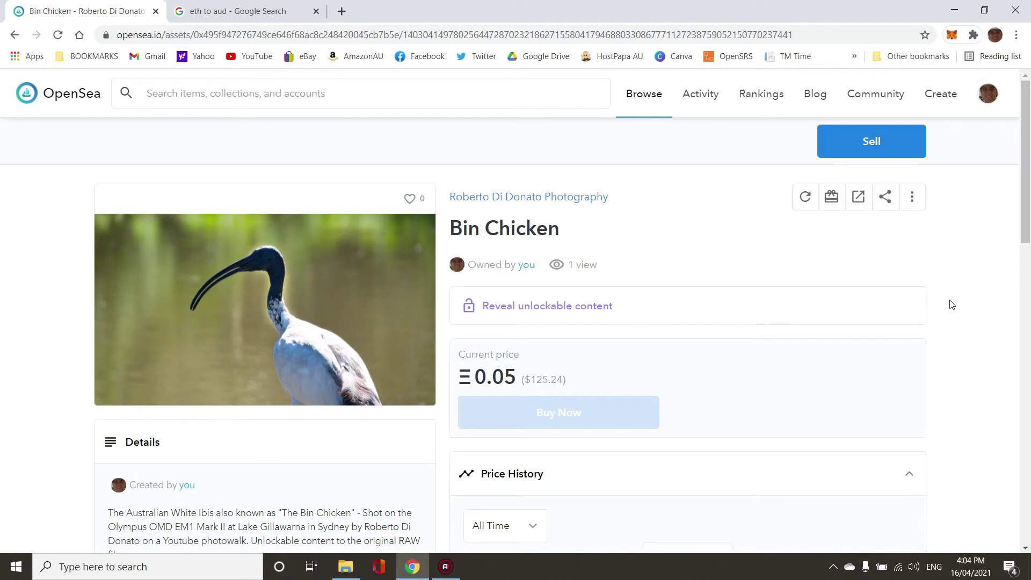
# Check the price's dollar equivalent and the List event in Trading History
pyautogui.moveTo(530, 379); pyautogui.dragTo(546, 379)
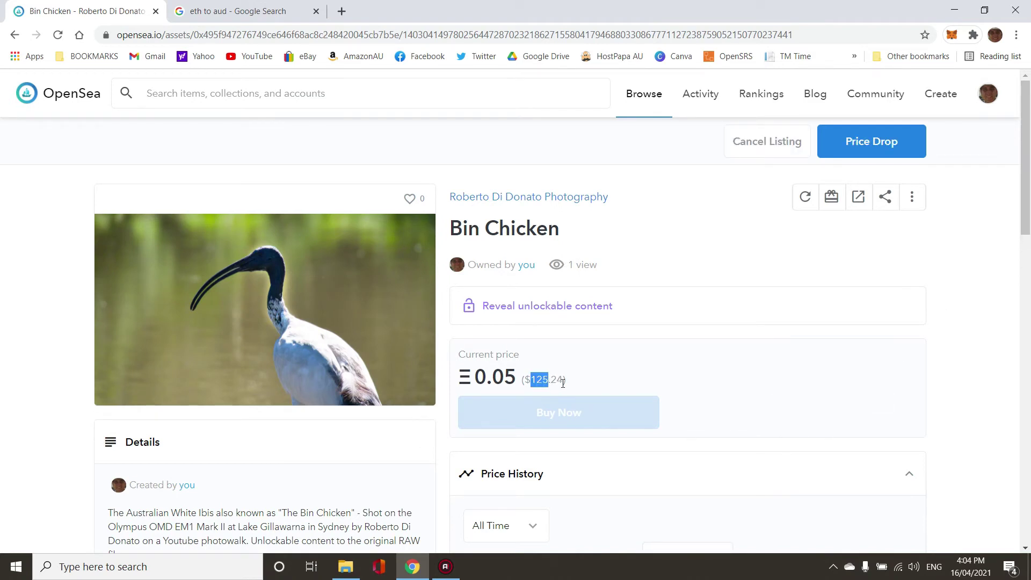
pyautogui.click(632, 258)
pyautogui.scroll(-8, 553, 363)
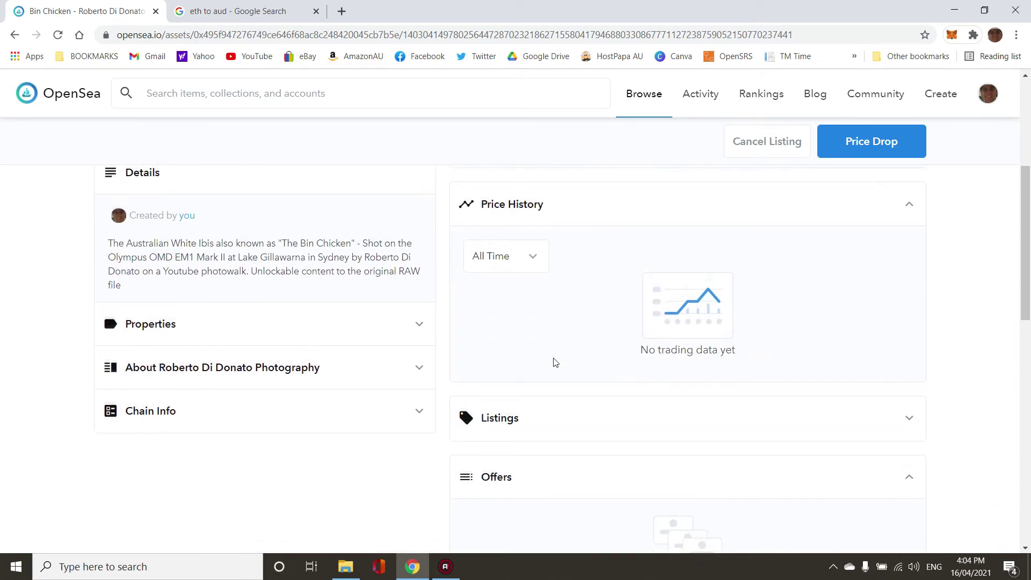
pyautogui.scroll(-5, 555, 360)
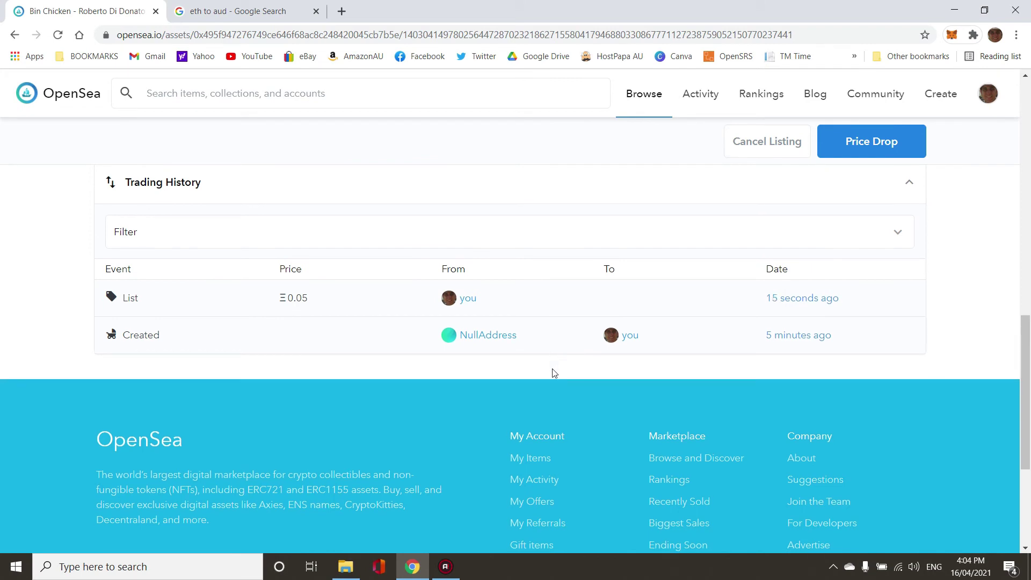
pyautogui.scroll(3, 554, 373)
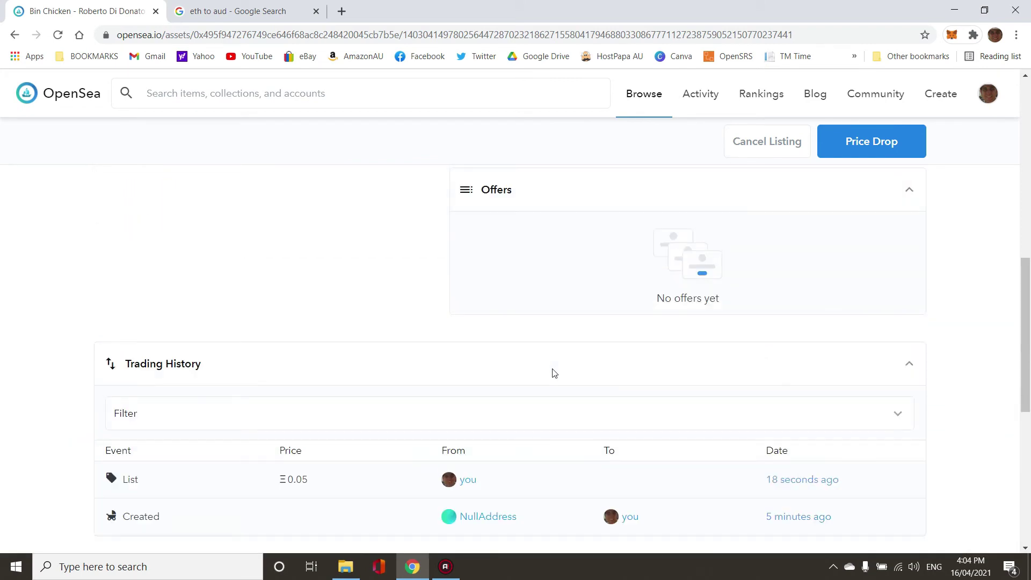
pyautogui.scroll(8, 553, 374)
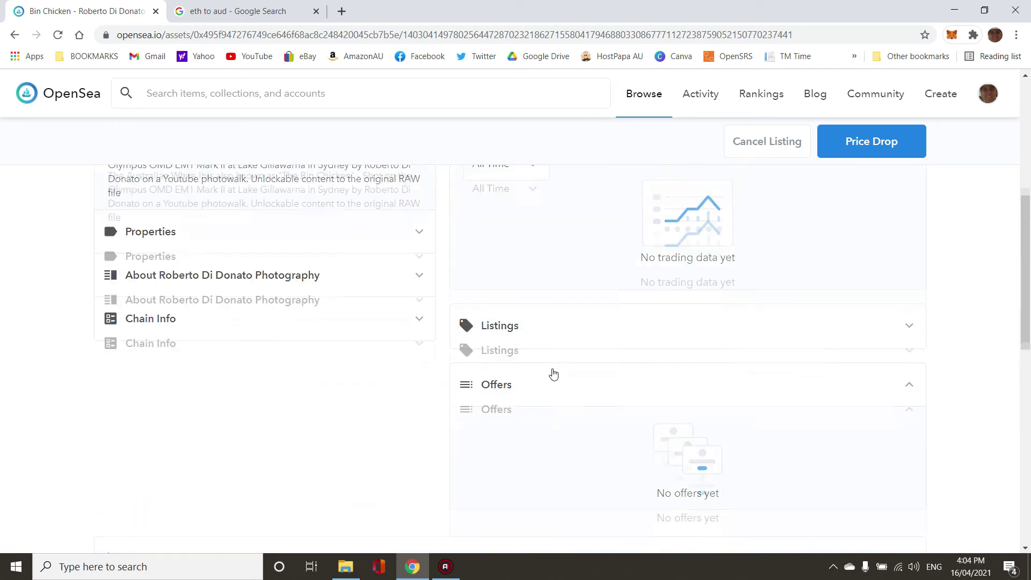
pyautogui.scroll(1, 554, 373)
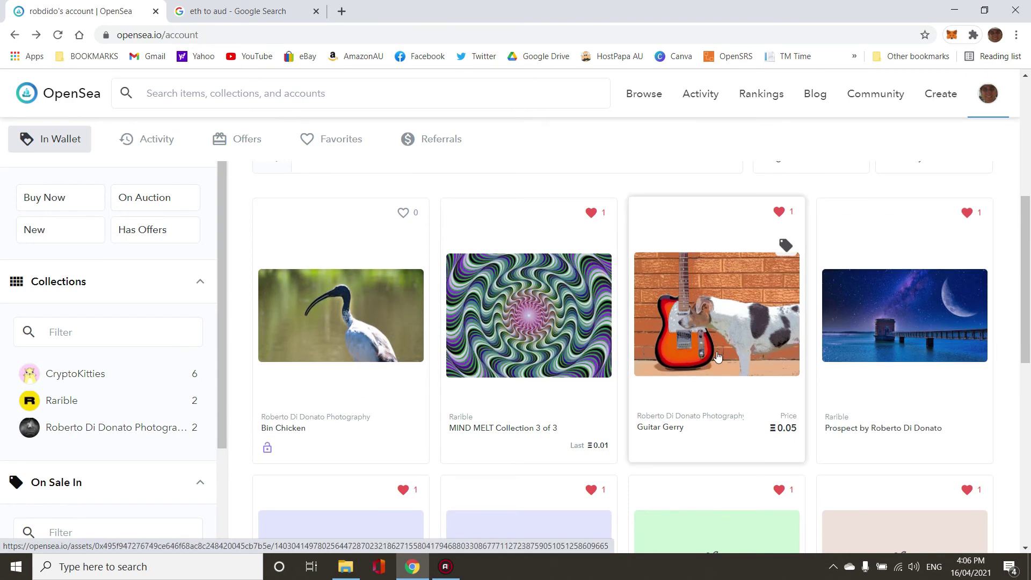
# Open the Bin Chicken card from the wallet and confirm its Ξ0.05 ($125.24) price
pyautogui.scroll(1, 717, 356)
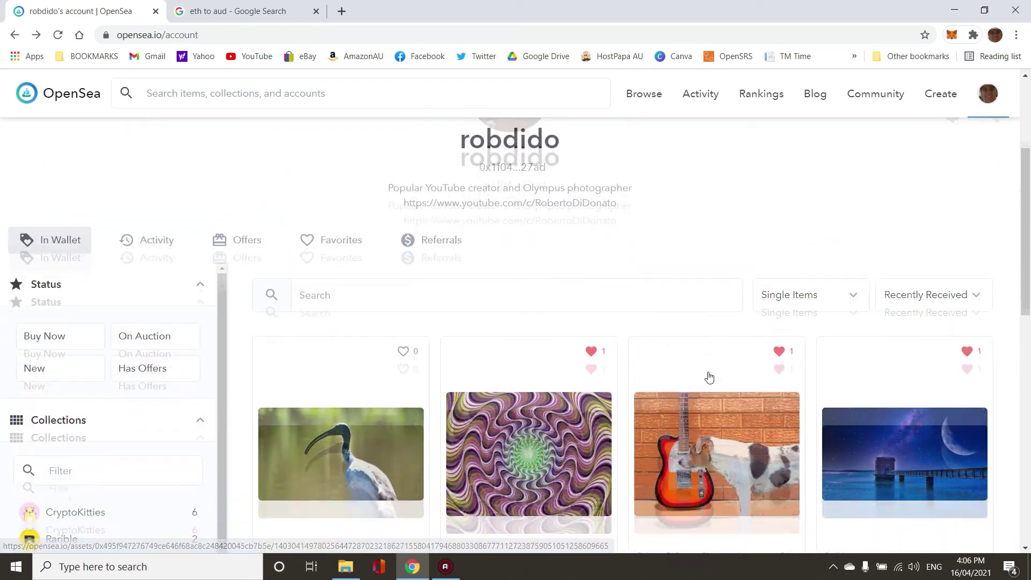
pyautogui.click(331, 406)
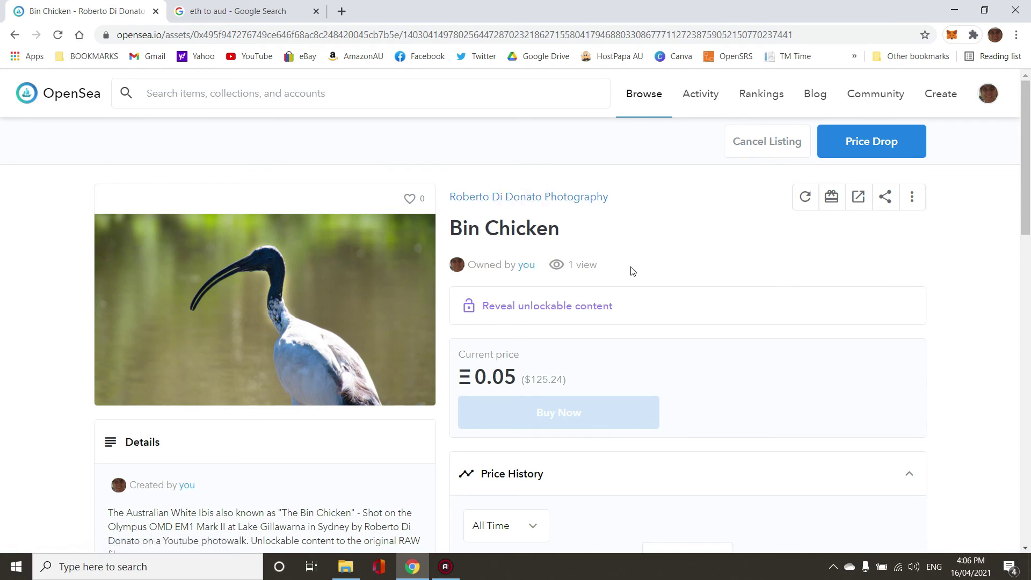
pyautogui.scroll(-6, 558, 299)
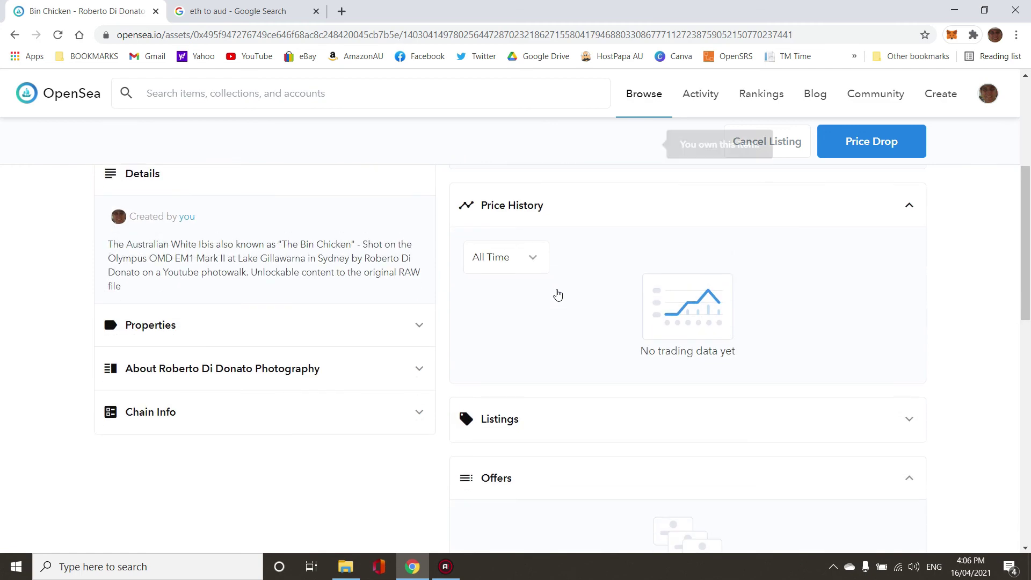
pyautogui.scroll(-4, 556, 298)
pyautogui.scroll(7, 557, 298)
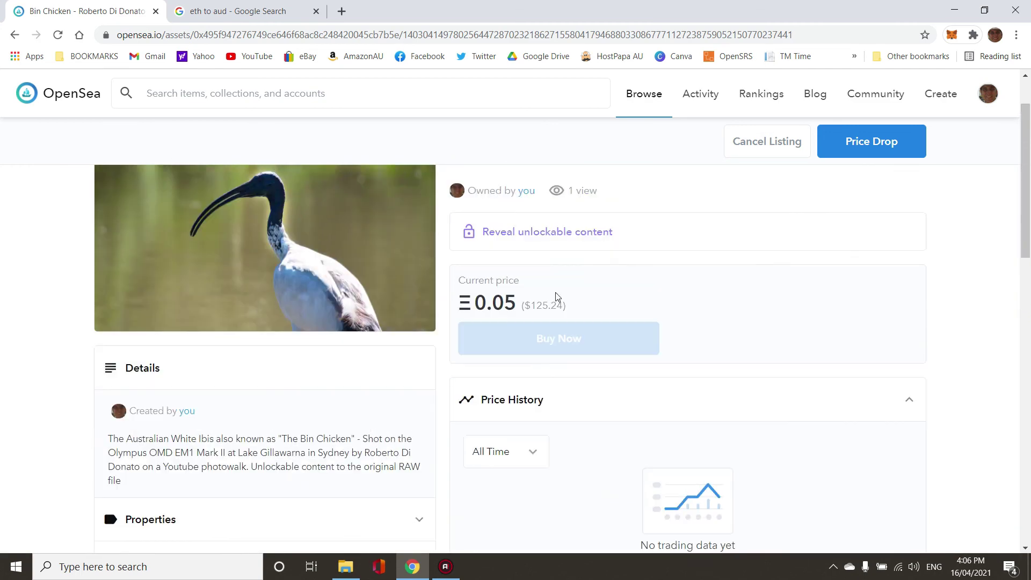
pyautogui.scroll(1, 557, 296)
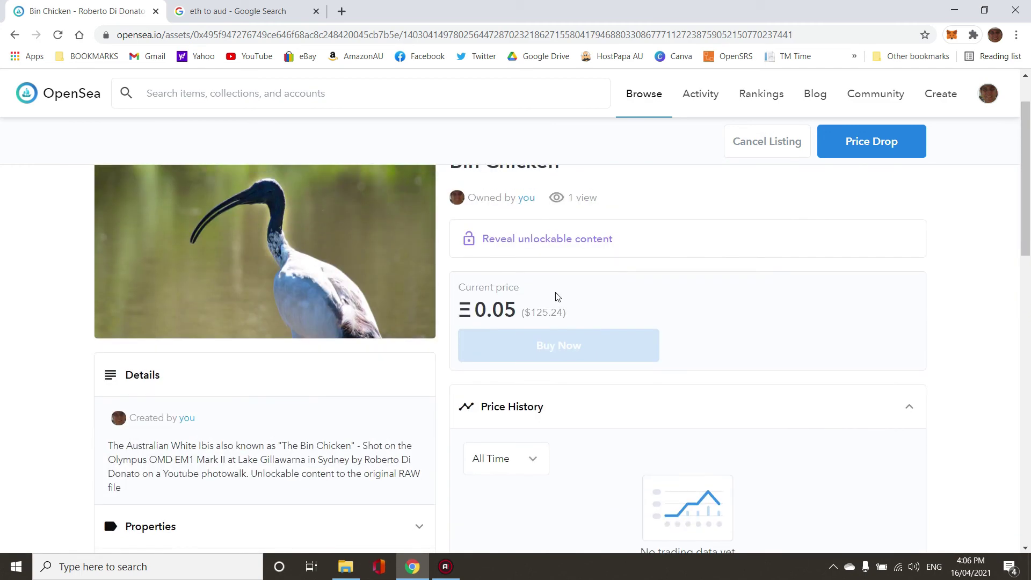